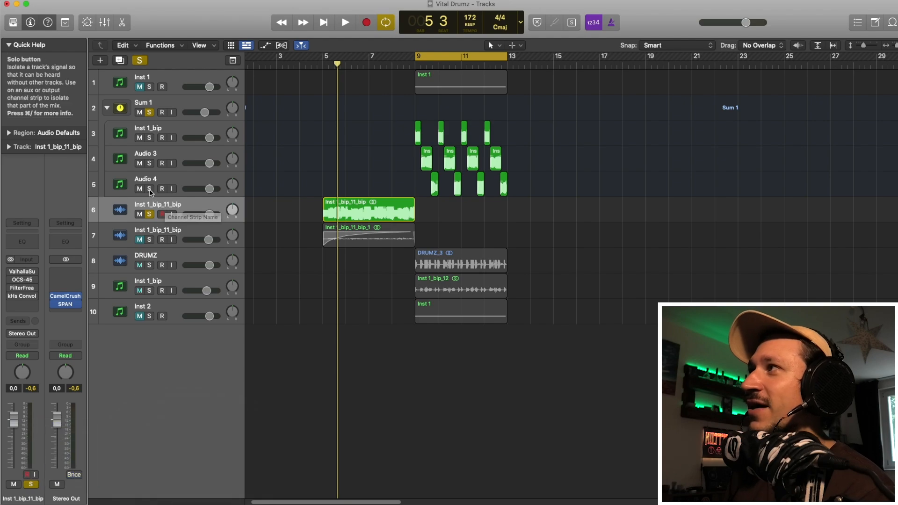
Step: Set the cycle area to span bars 5 to 9 around the soloed Inst 1_bip_11_bip region and play it back
key(space)
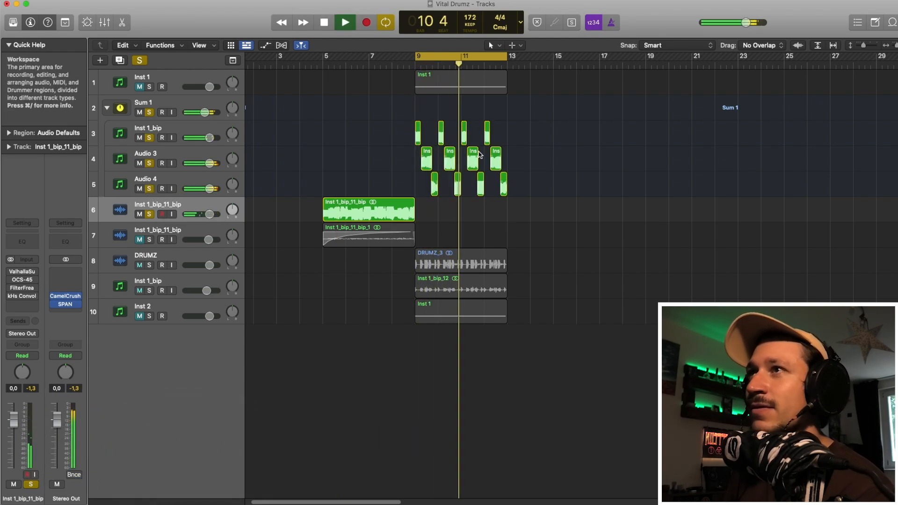
key(space)
drag(325, 57, 414, 58)
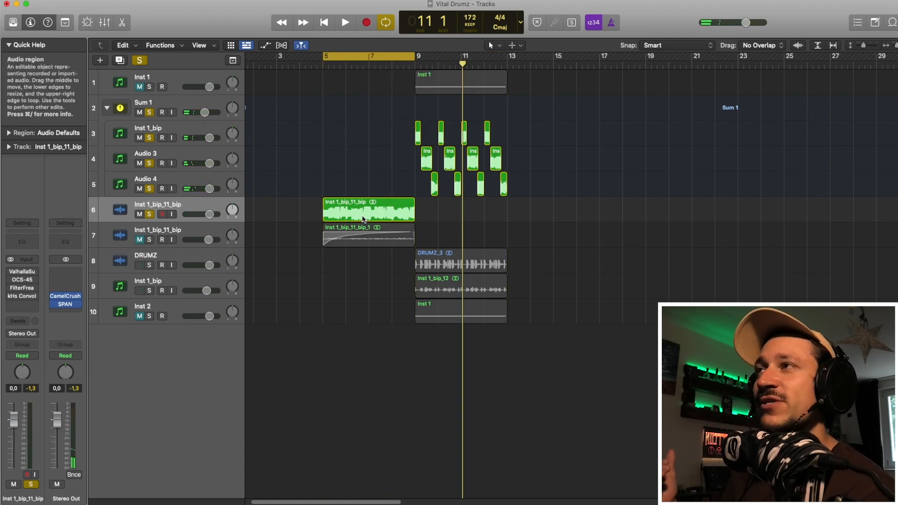
key(space)
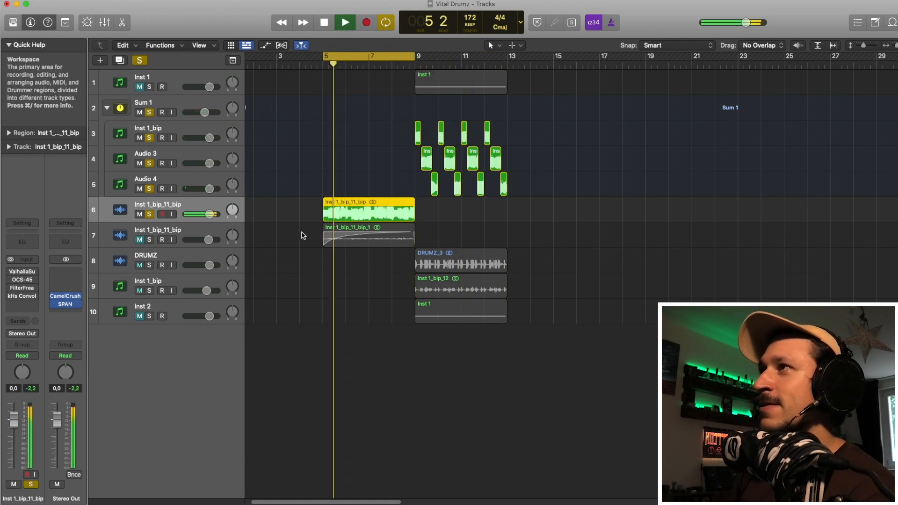
key(space)
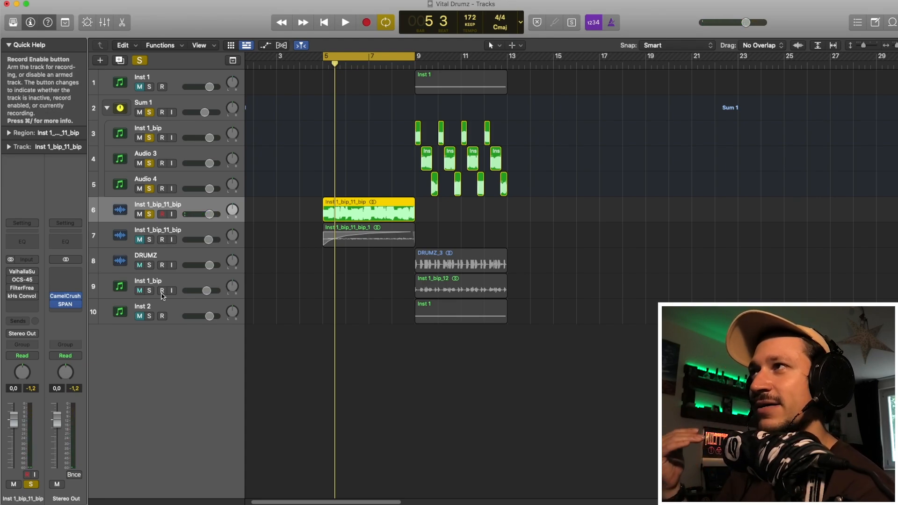
Step: Open the Valhalla Supermassive plug-in on the selected track, audition it during playback, and close it
click(22, 273)
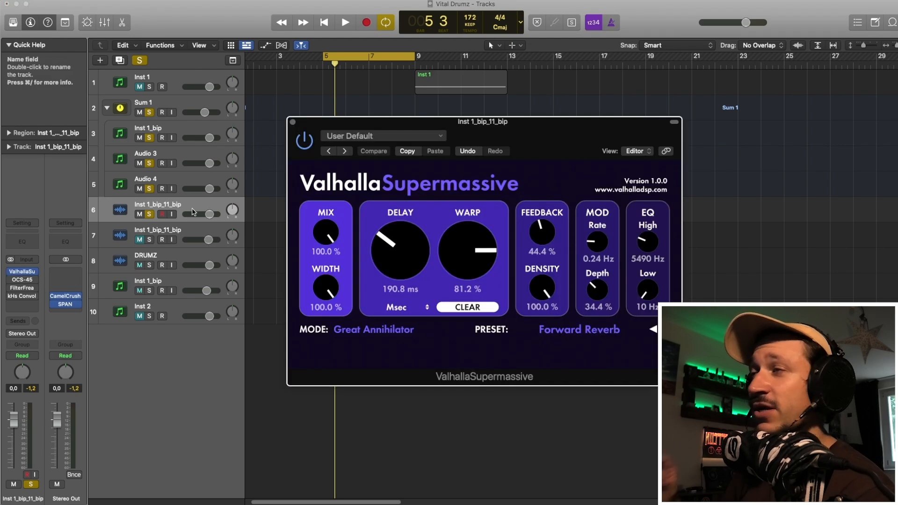
drag(349, 129, 295, 126)
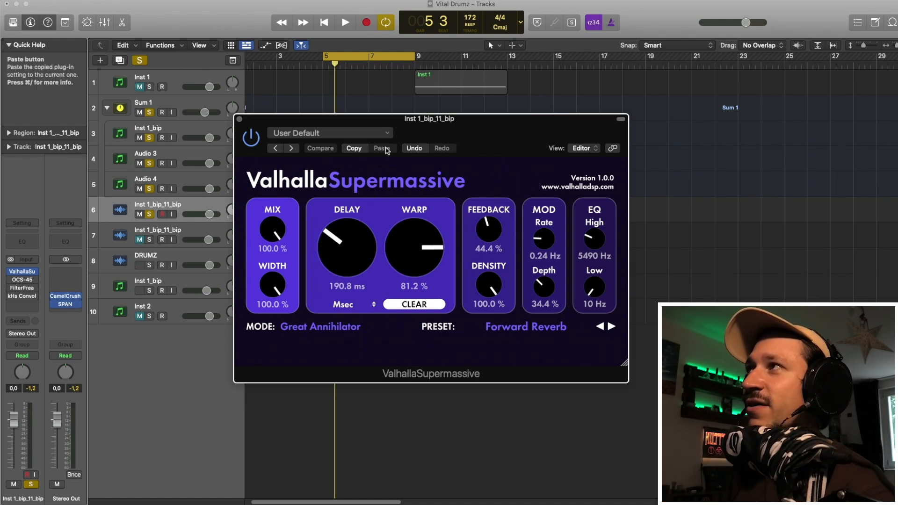
key(space)
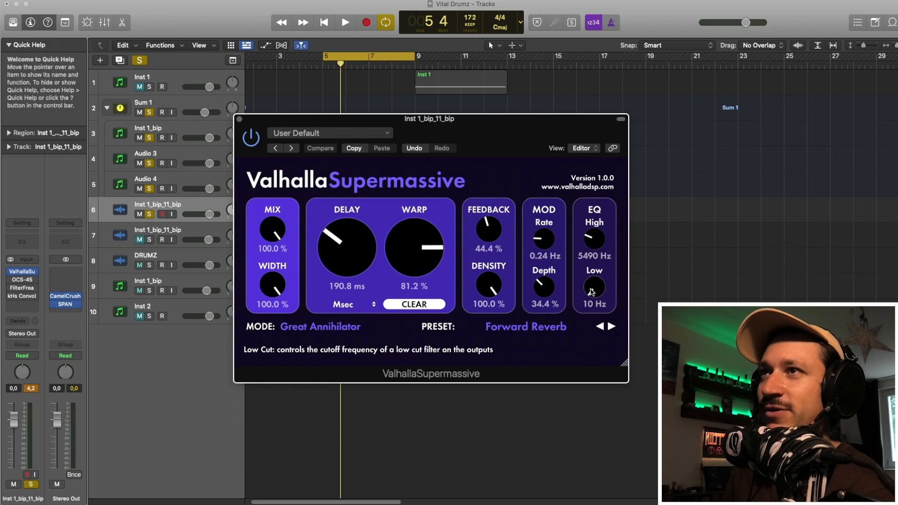
key(space)
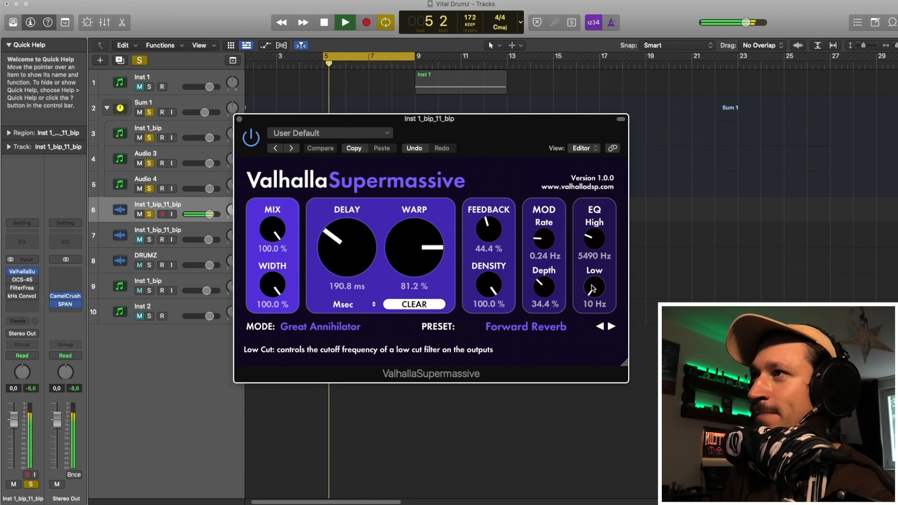
key(space)
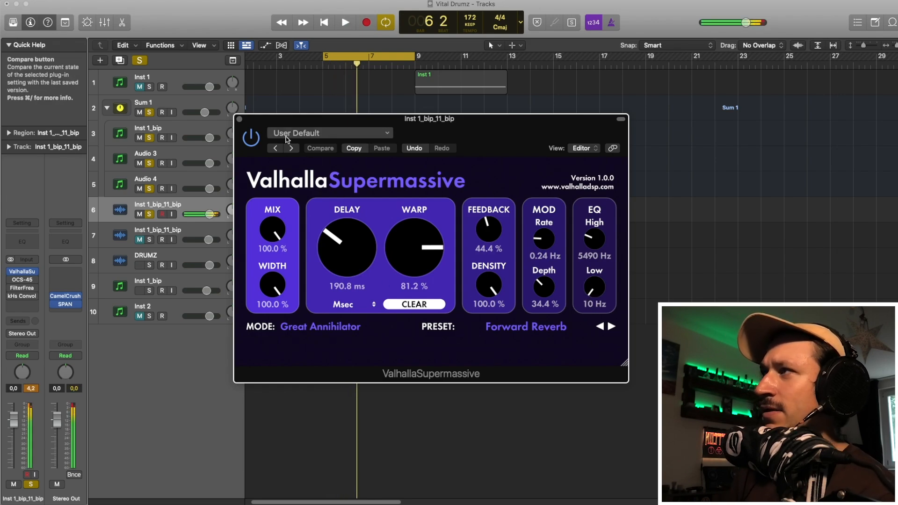
click(239, 119)
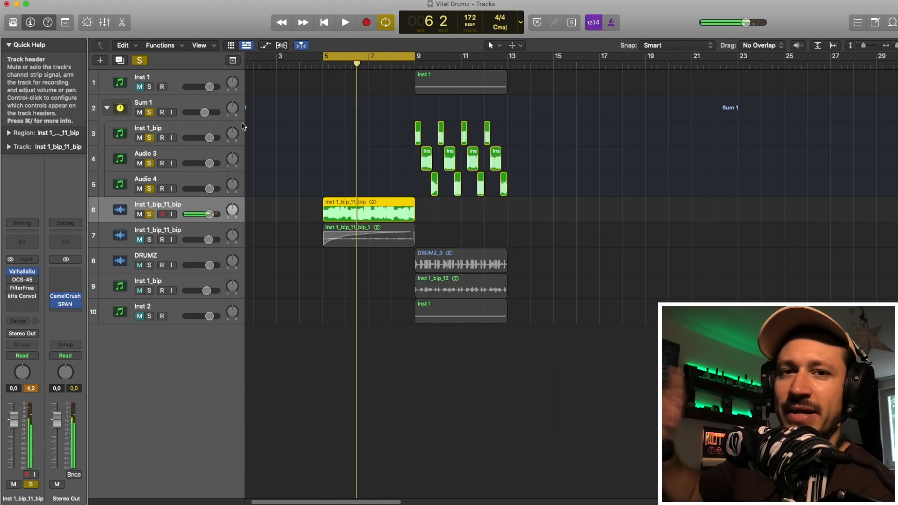
Step: Open the OCS-45 plug-in and load the 10 [TAPE] RAINY TAPE preset while auditioning playback
click(11, 280)
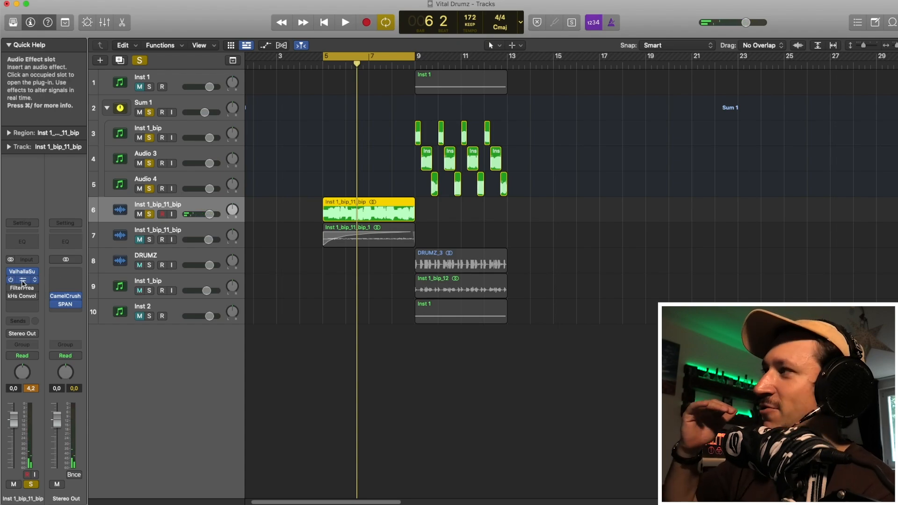
click(22, 279)
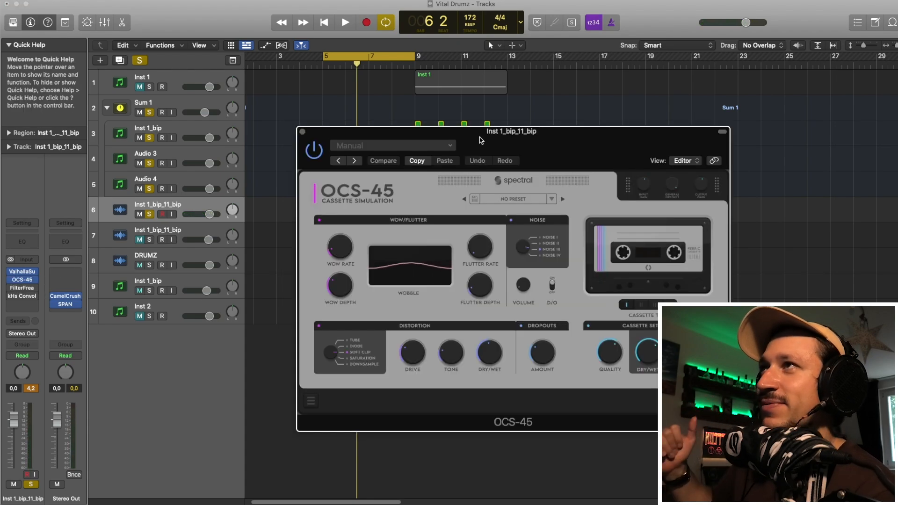
drag(472, 131, 360, 103)
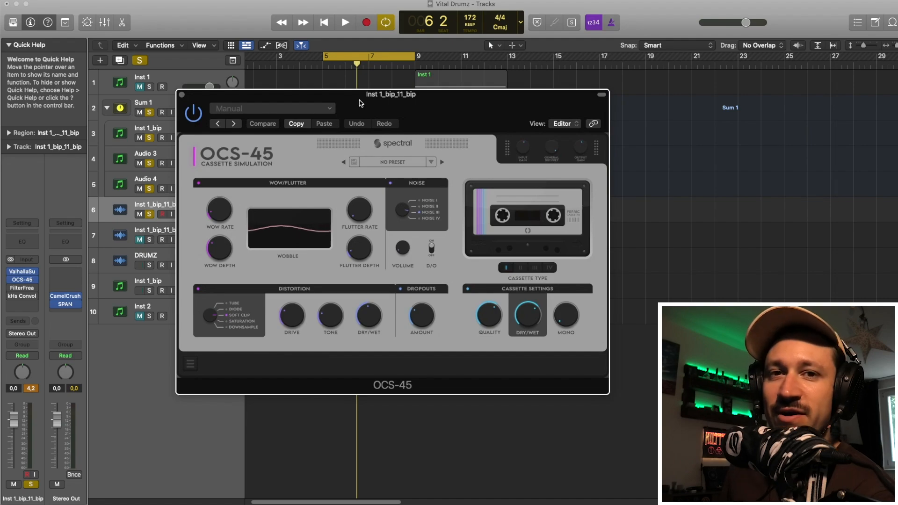
key(space)
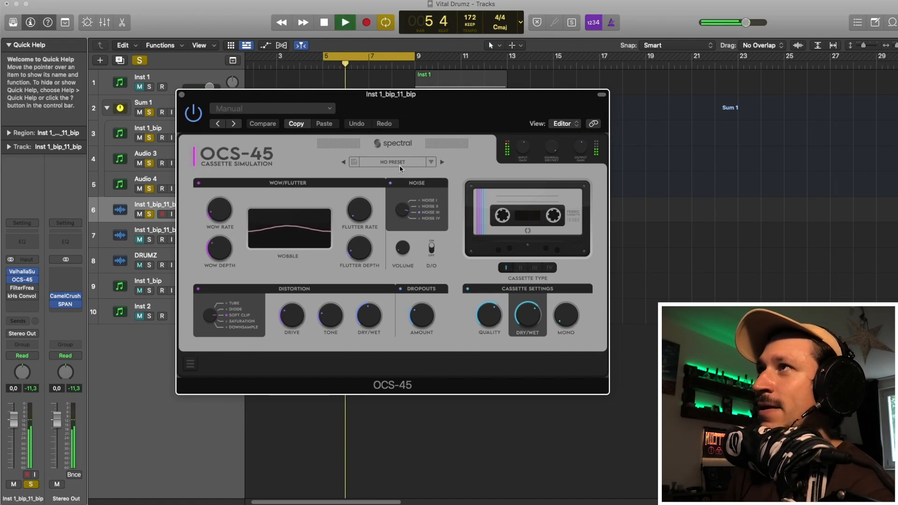
mouse_move(414, 172)
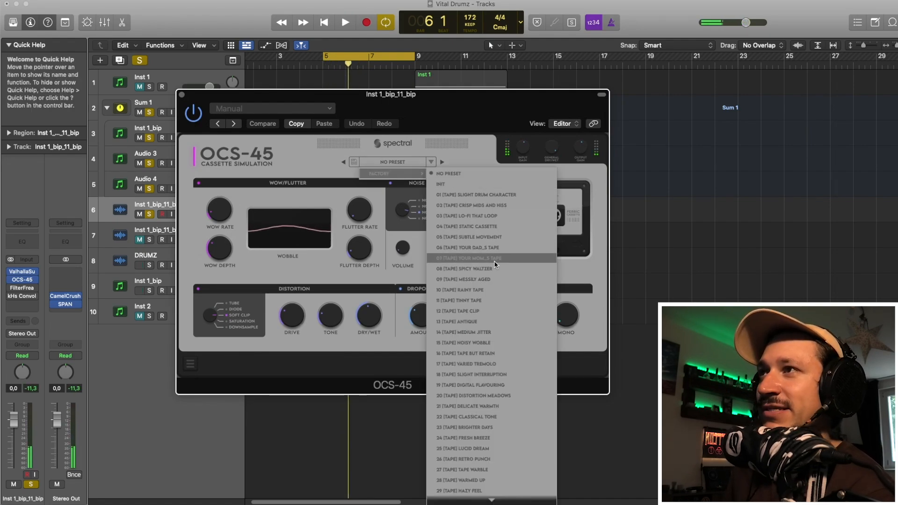
click(496, 290)
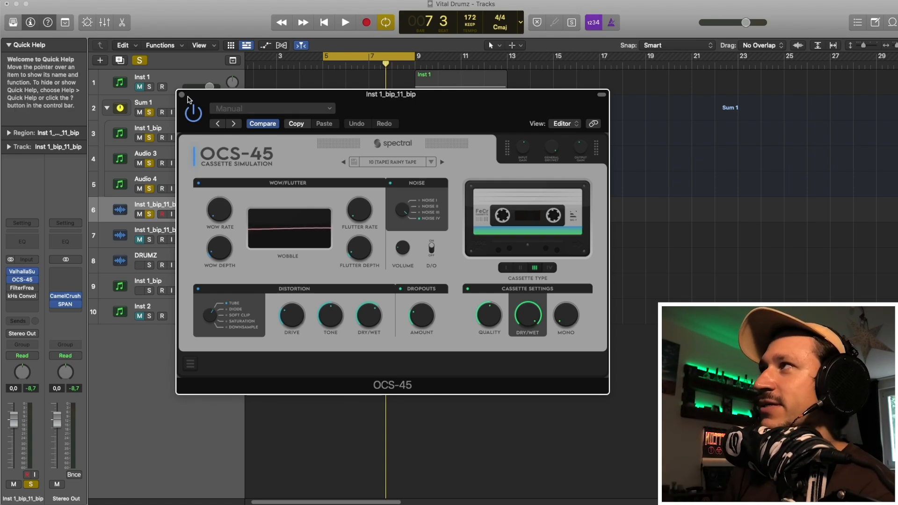
click(181, 94)
key(space)
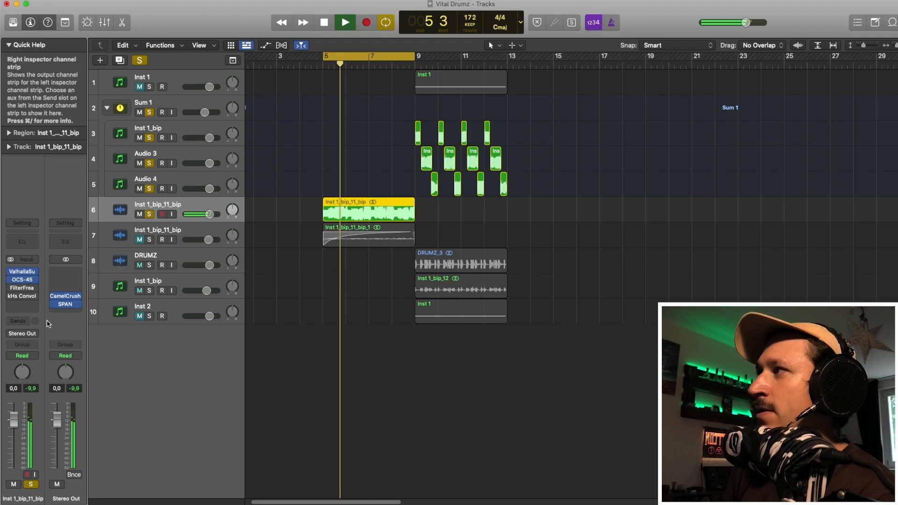
Step: Open the FilterFreak plug-in on the same track, audition it during playback, and close it
key(space)
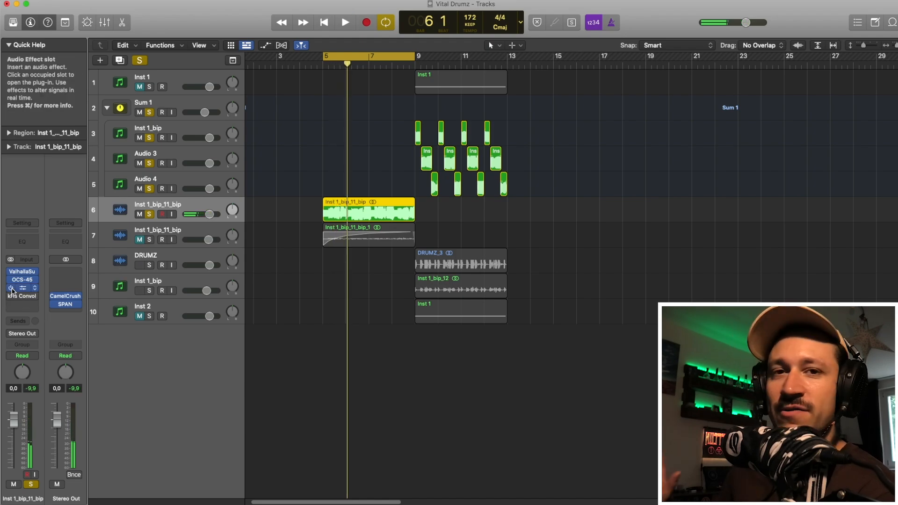
click(21, 288)
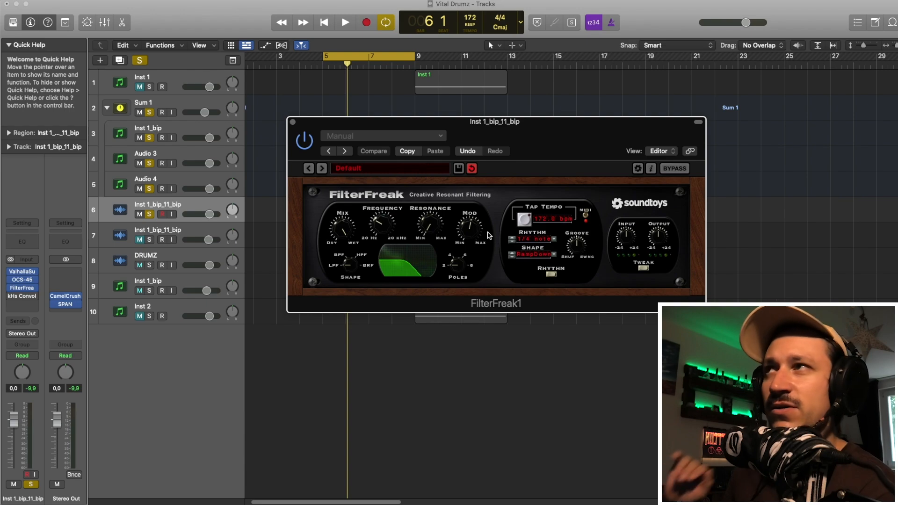
drag(461, 121, 411, 125)
key(space)
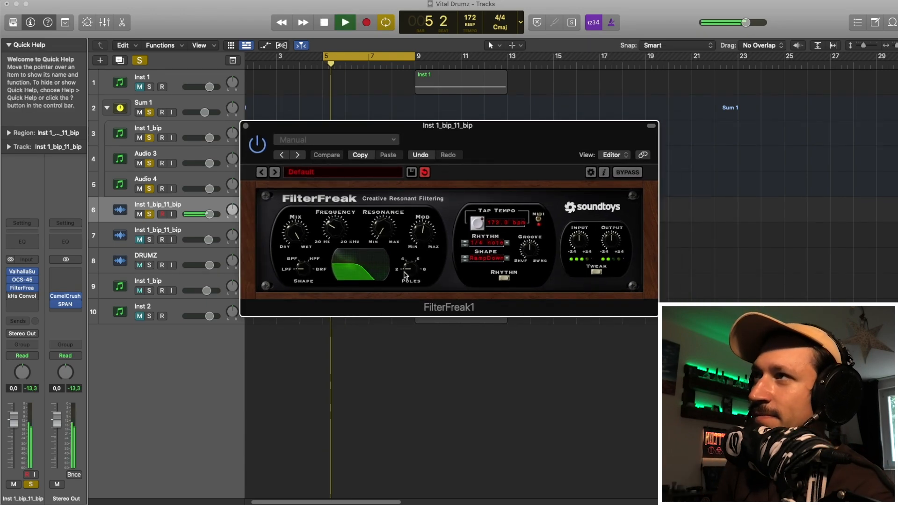
key(space)
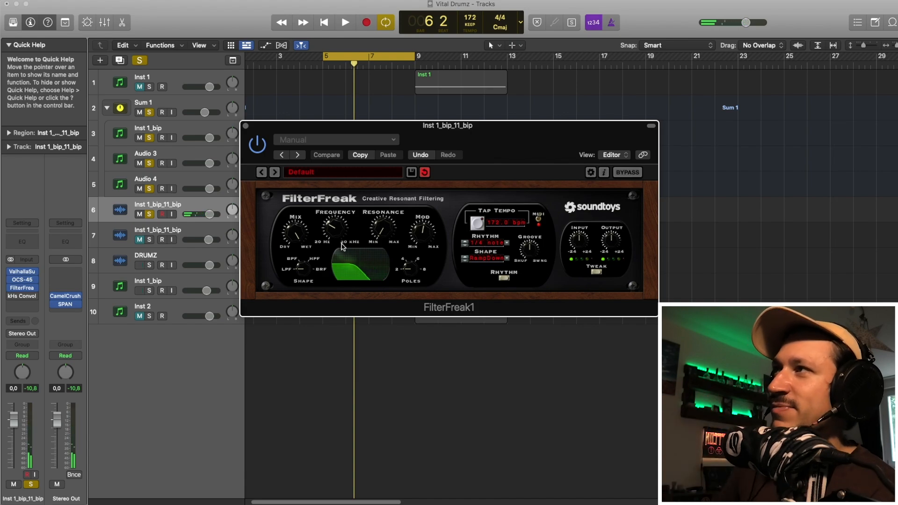
key(space)
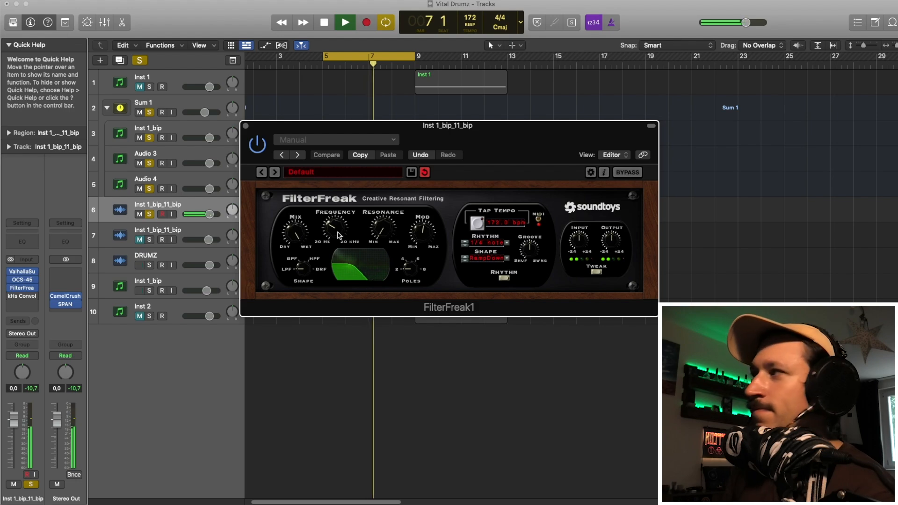
key(space)
click(246, 125)
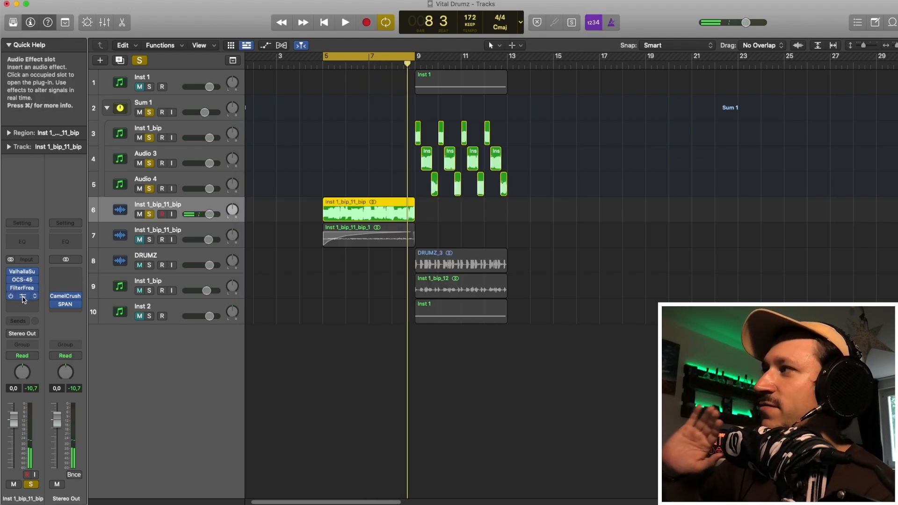
Step: Open the kHs Convolver plug-in, browse its impulse response library, audition it, and close it
click(23, 297)
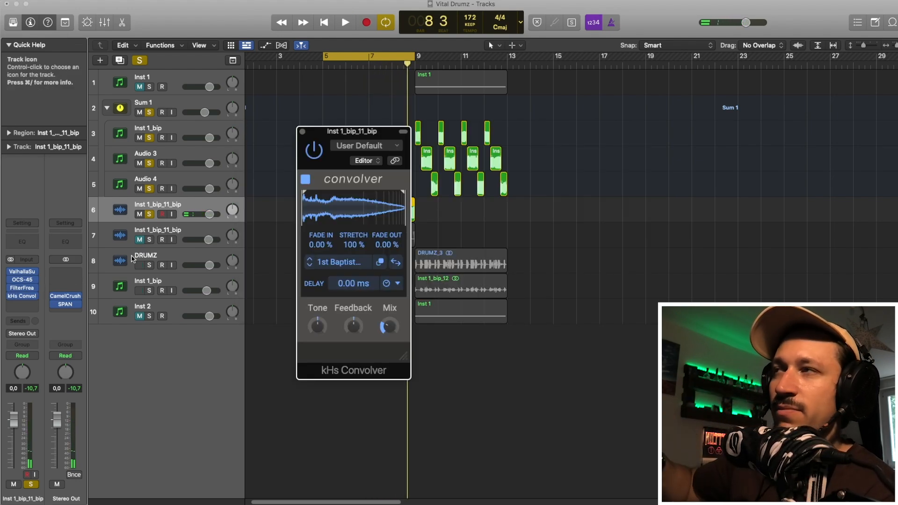
click(389, 327)
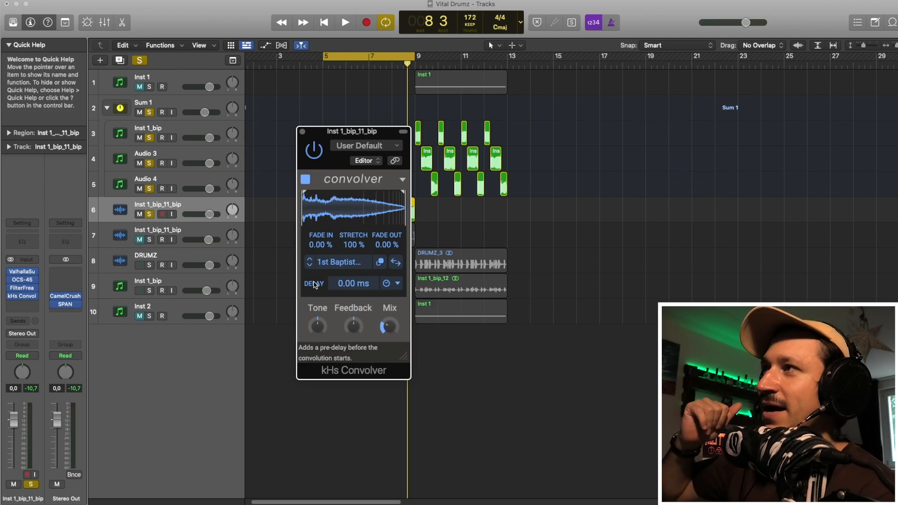
drag(356, 135, 329, 126)
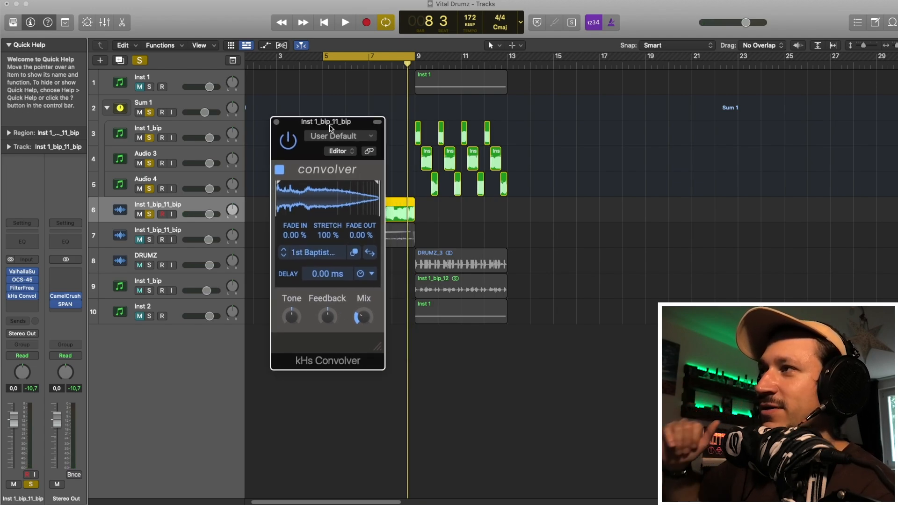
click(322, 252)
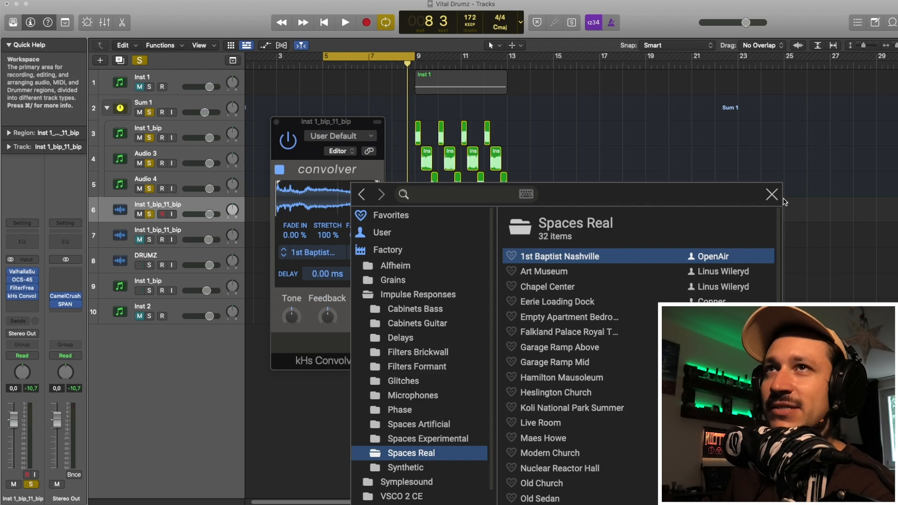
click(767, 196)
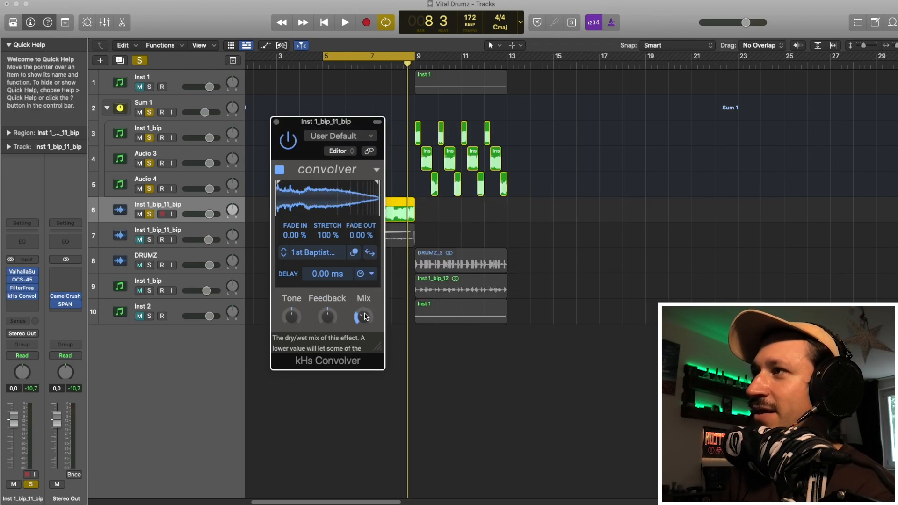
key(space)
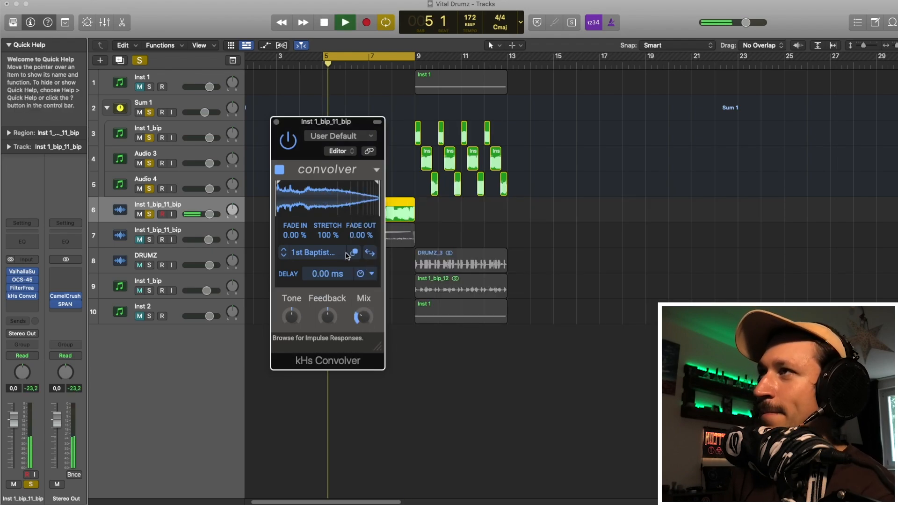
key(space)
click(276, 122)
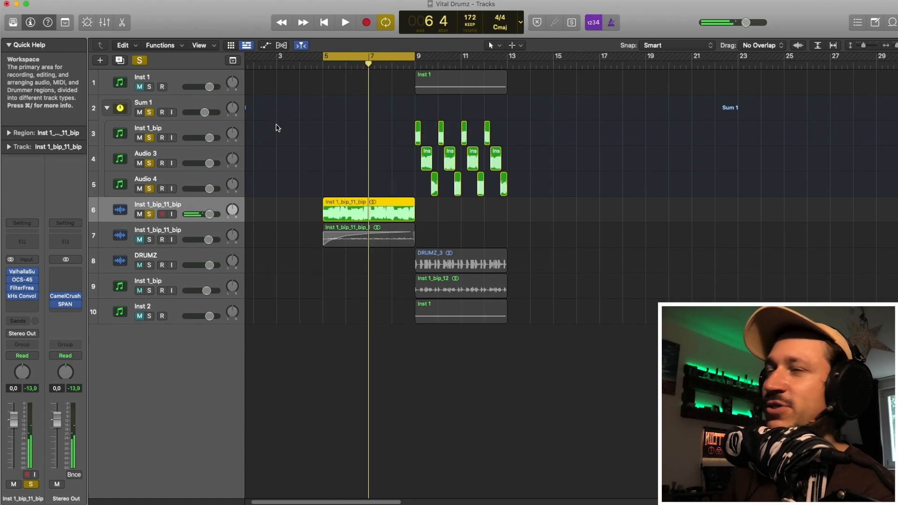
Step: Unsolo the first Inst 1_bip_11_bip track and solo the second Inst 1_bip_11_bip track below it
click(149, 214)
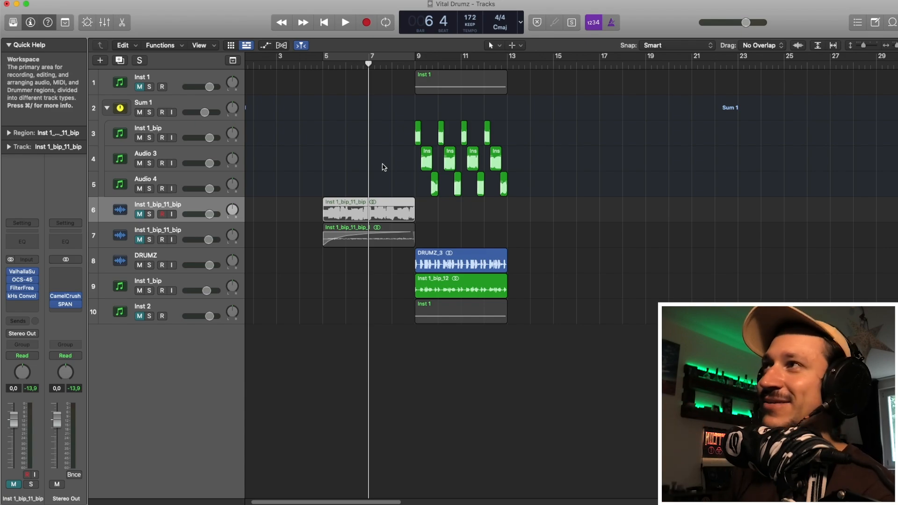
click(154, 234)
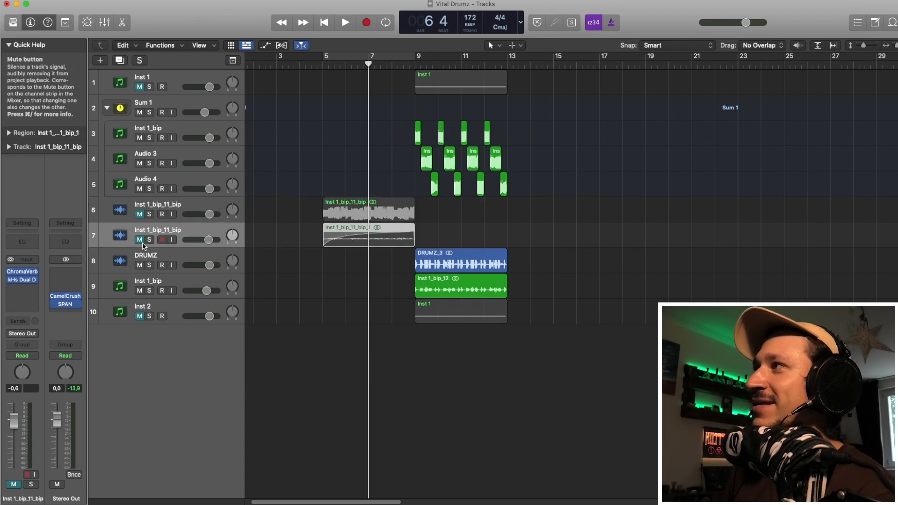
click(149, 240)
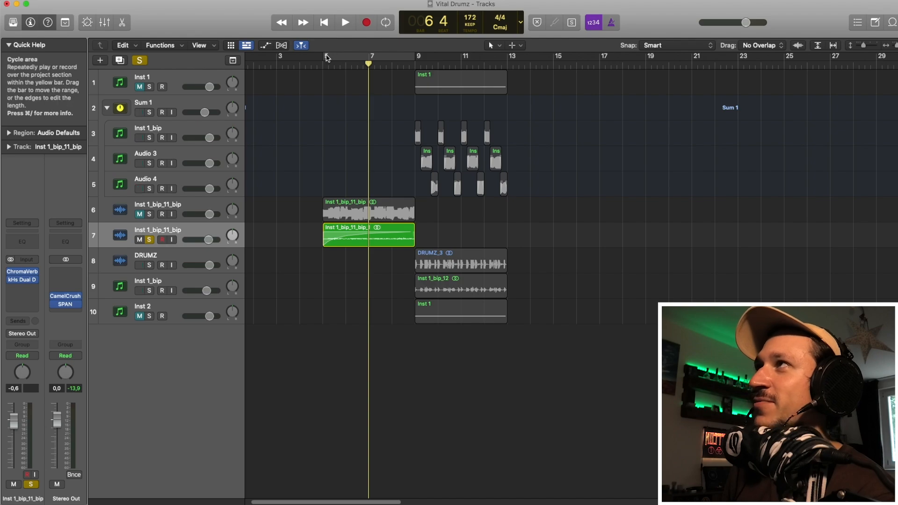
Step: Set the cycle area to span bar 5 to about bar 10 and start playback
drag(326, 58, 438, 58)
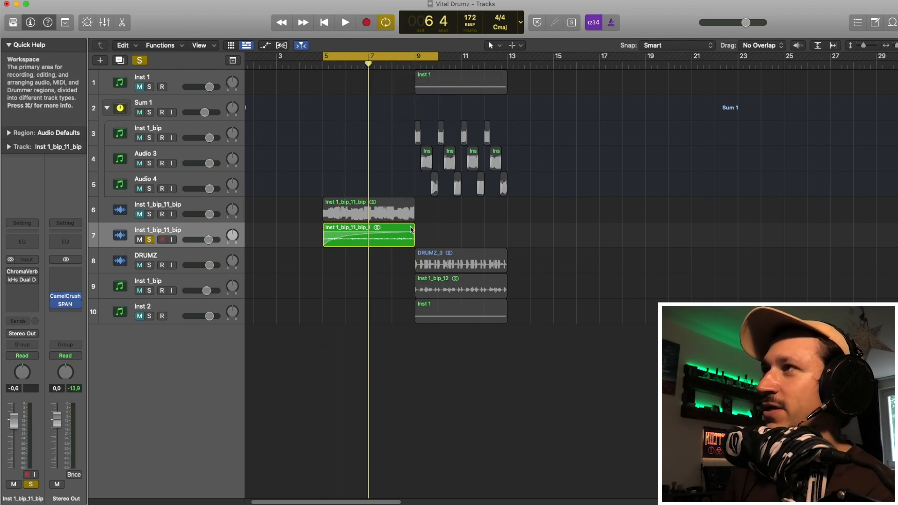
key(space)
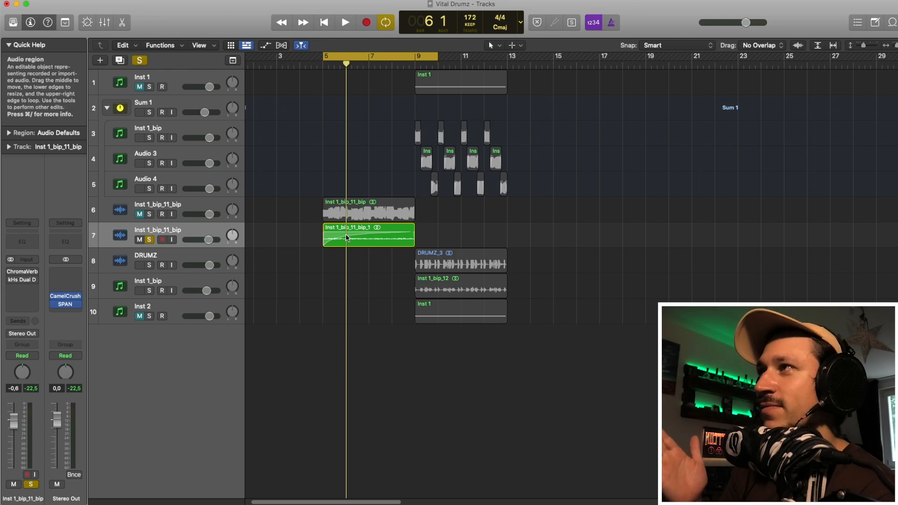
Step: Open the ChromaVerb plug-in on the second Inst 1_bip_11_bip track and start playback to audition it
click(10, 271)
click(11, 280)
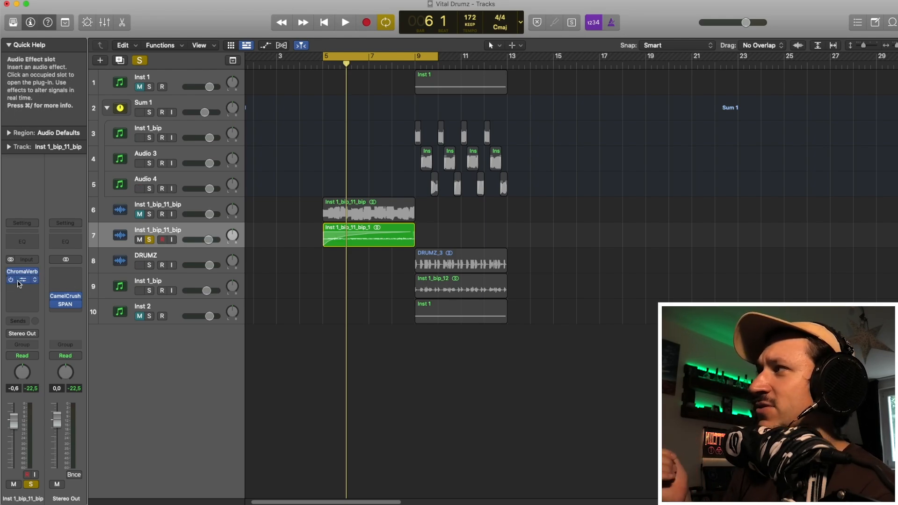
click(21, 273)
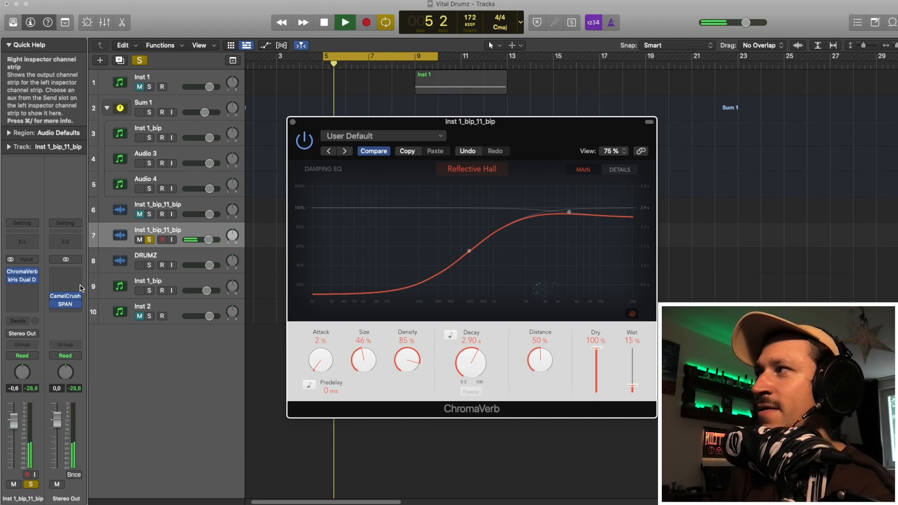
key(space)
Step: Open the kHs Dual Delay plug-in on the same track, audition it, and close both plug-in windows
click(21, 279)
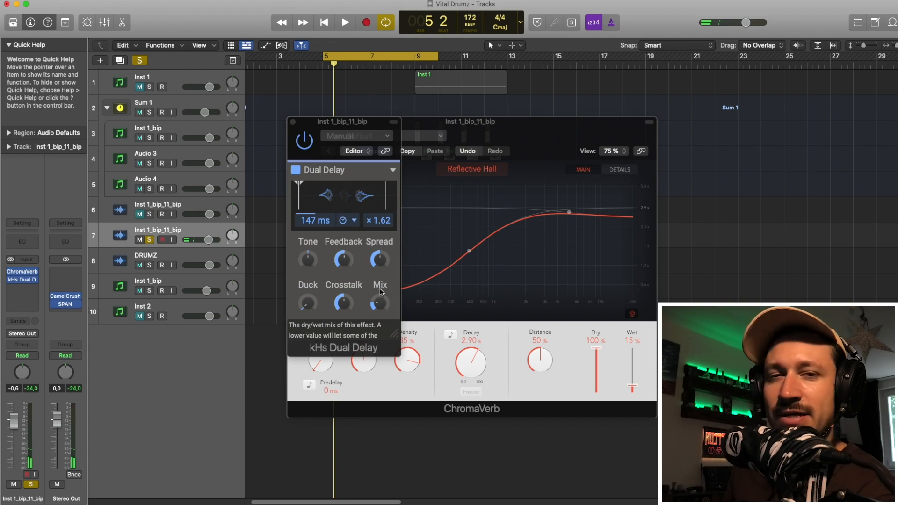
key(space)
key(space)
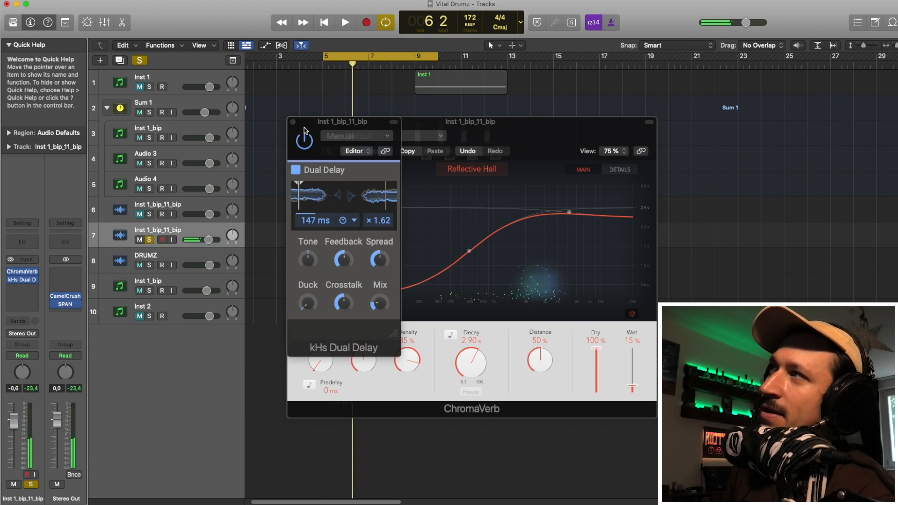
click(293, 123)
click(293, 123)
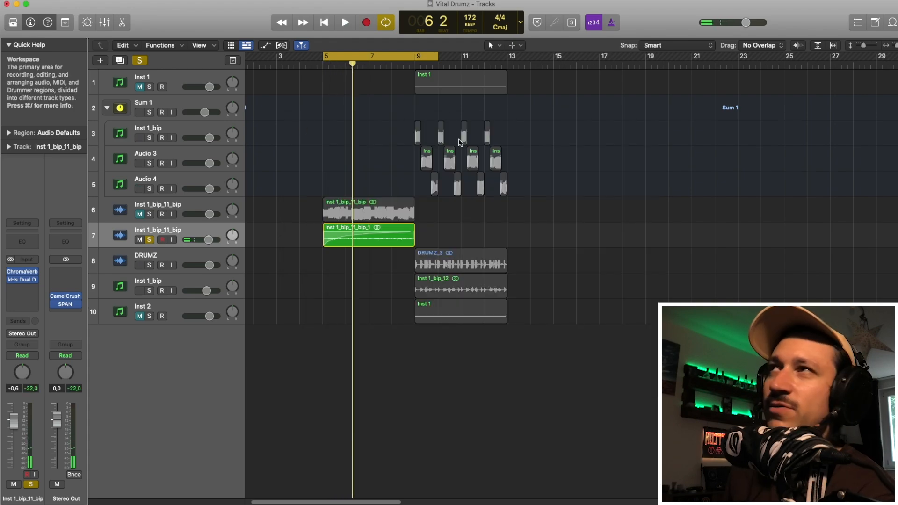
Step: Turn off the cycle, put the playhead at bar 5, and unsolo the second Inst 1_bip_11_bip track
click(390, 57)
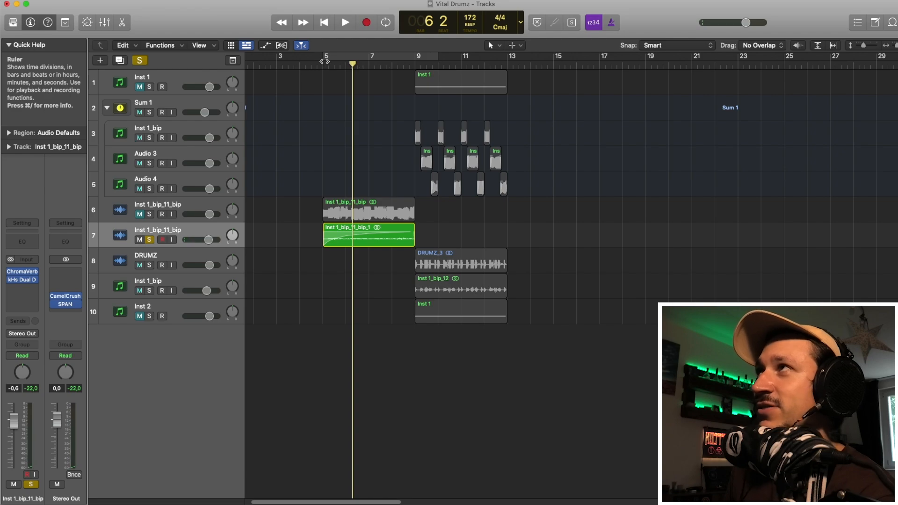
click(323, 63)
click(149, 240)
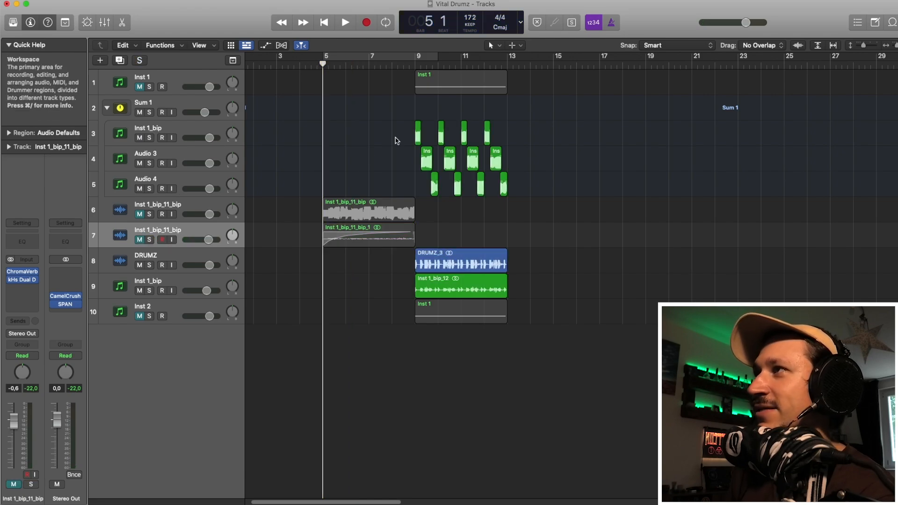
click(137, 233)
click(141, 241)
Step: Play the full arrangement from bar 5 and stop playback at the end
key(space)
click(491, 255)
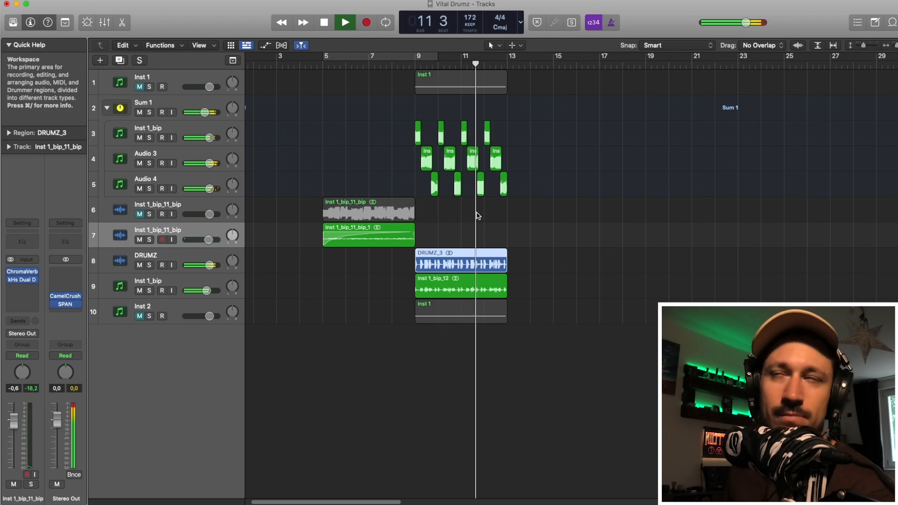
key(space)
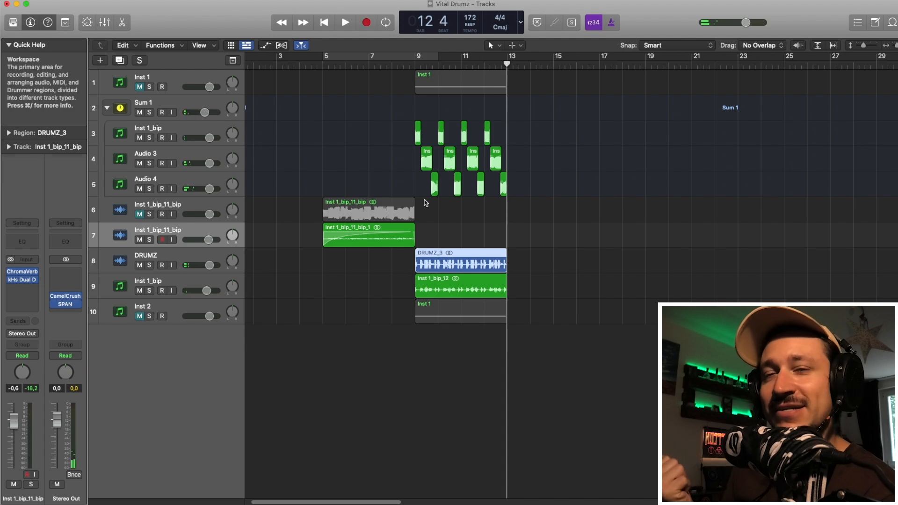
Step: Select the reversed region on the second Inst 1_bip_11_bip track
drag(406, 272, 386, 226)
drag(388, 353, 370, 226)
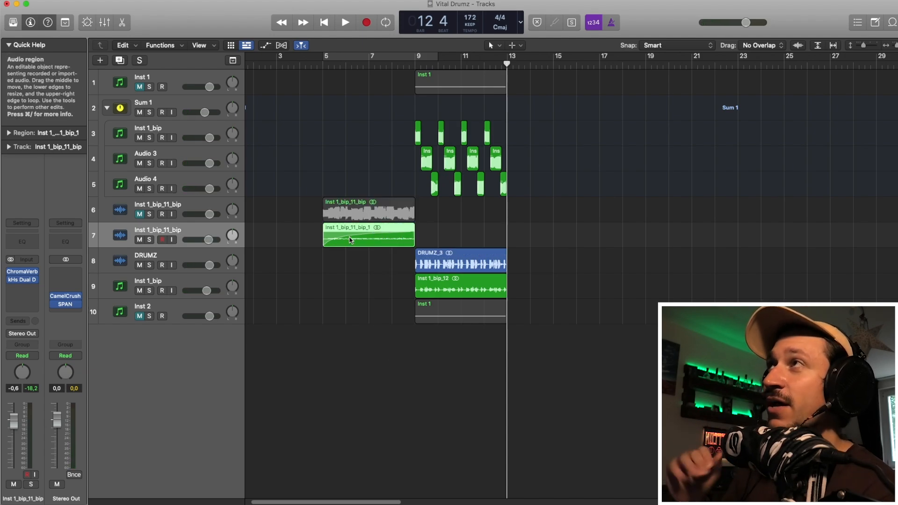
click(356, 270)
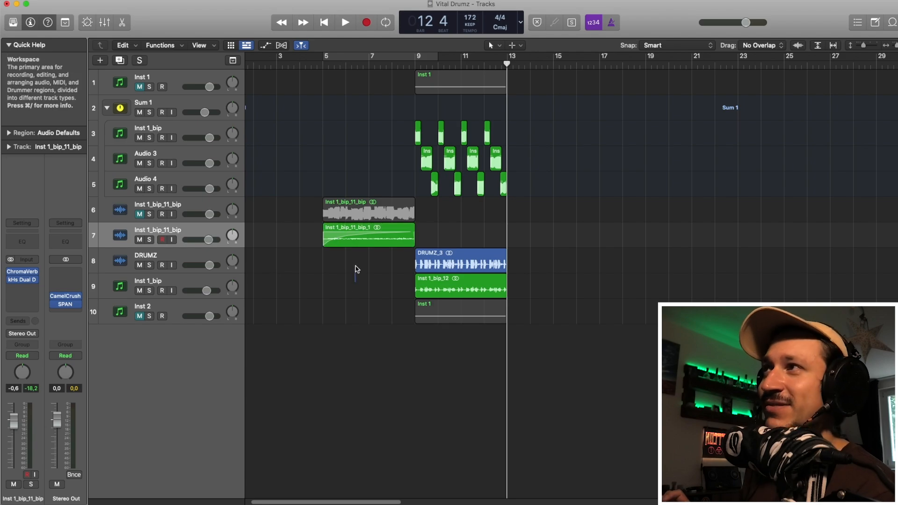
click(364, 235)
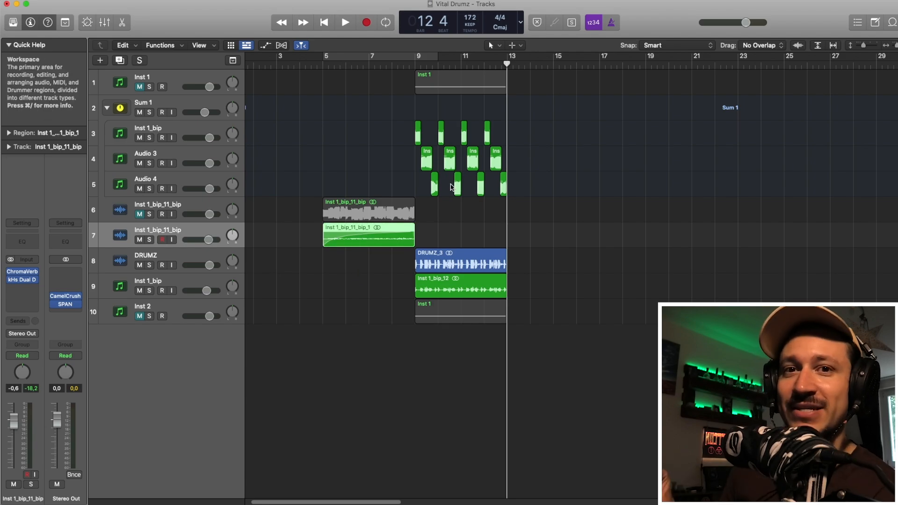
Step: Select the first Inst 1_bip_11_bip track and the short regions on the Inst 1_bip, Audio 3 and Audio 4 tracks
drag(402, 125, 517, 194)
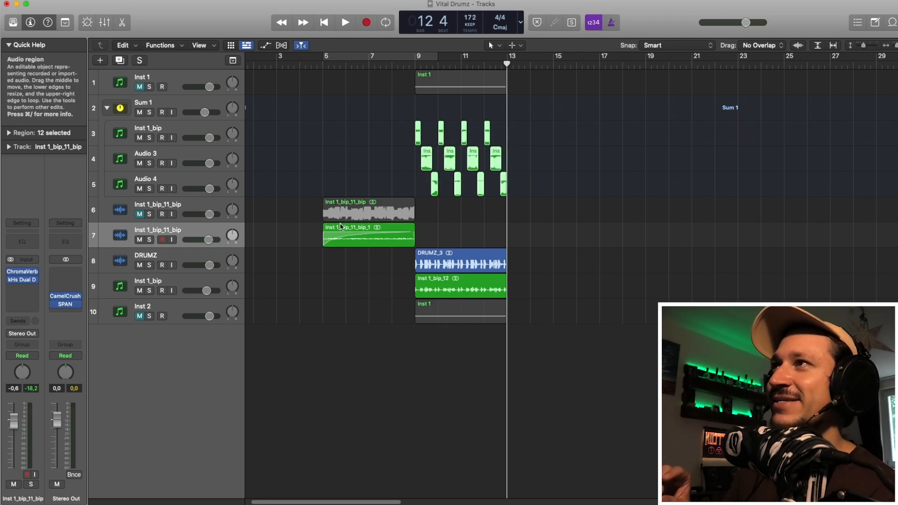
click(191, 230)
click(179, 206)
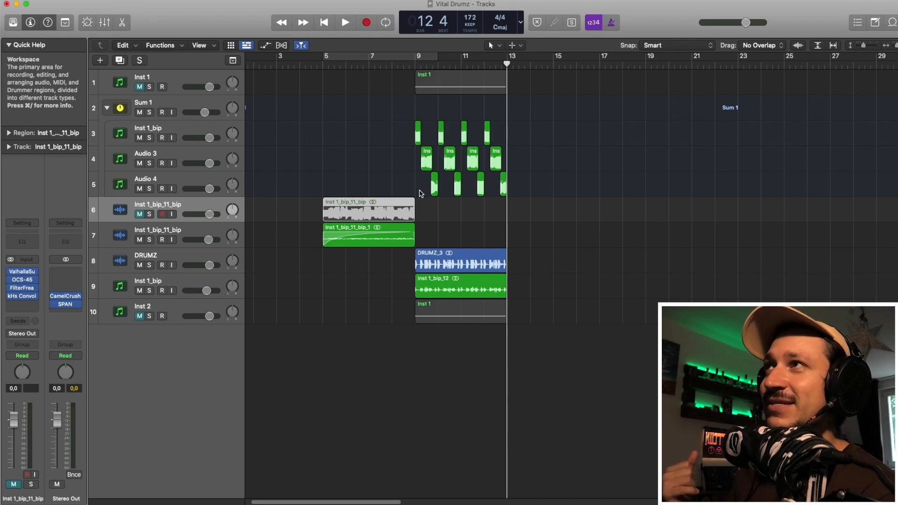
drag(419, 193, 512, 137)
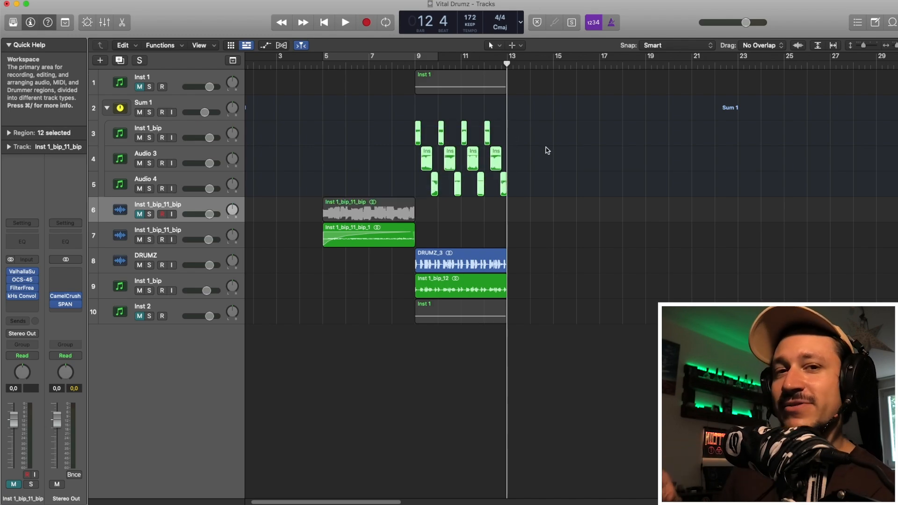